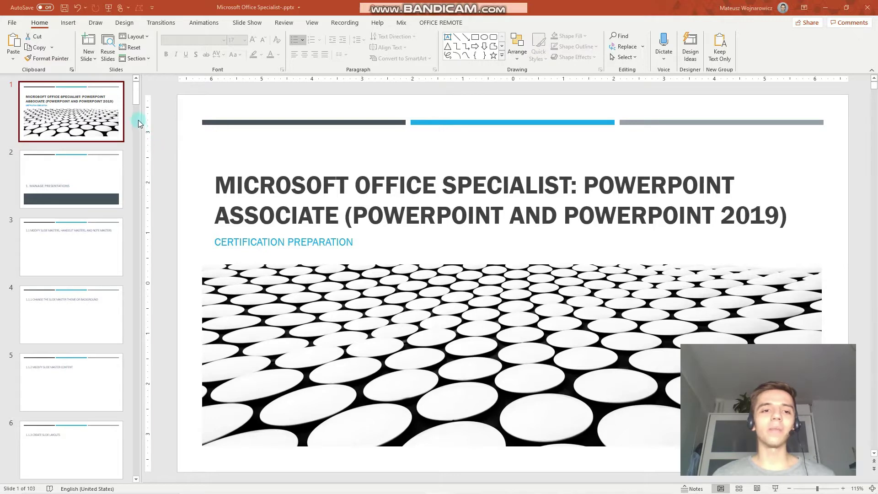
- Go to slide 85, '4.4.1 Insert 3D Models', in the slide list and show the Insert ribbon
click(136, 100)
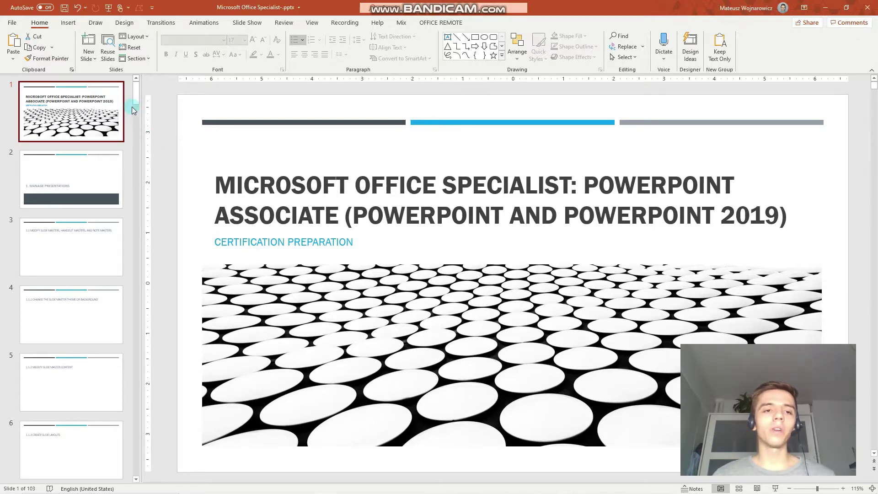
drag(134, 97, 133, 373)
scroll(108, 358, down, 7)
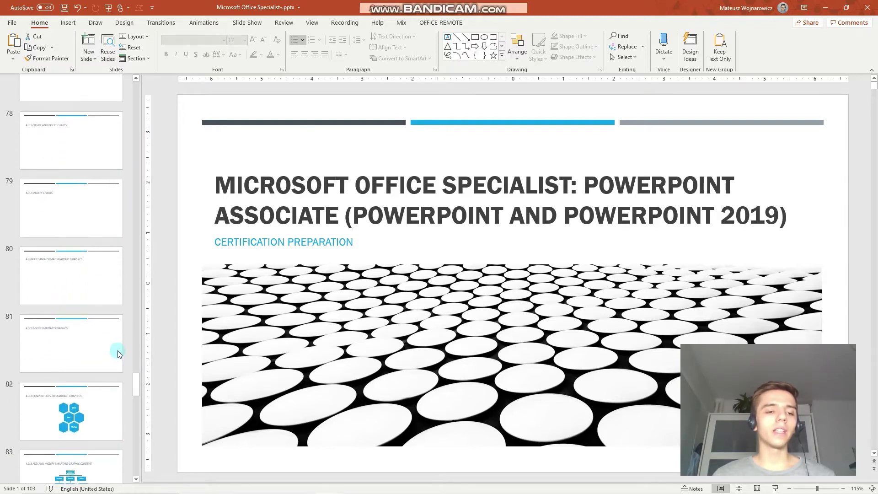
scroll(111, 358, down, 5)
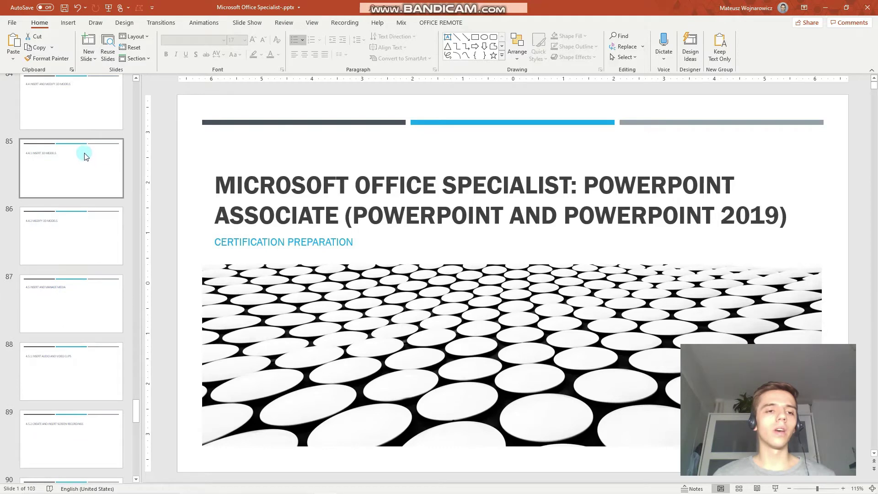
click(75, 117)
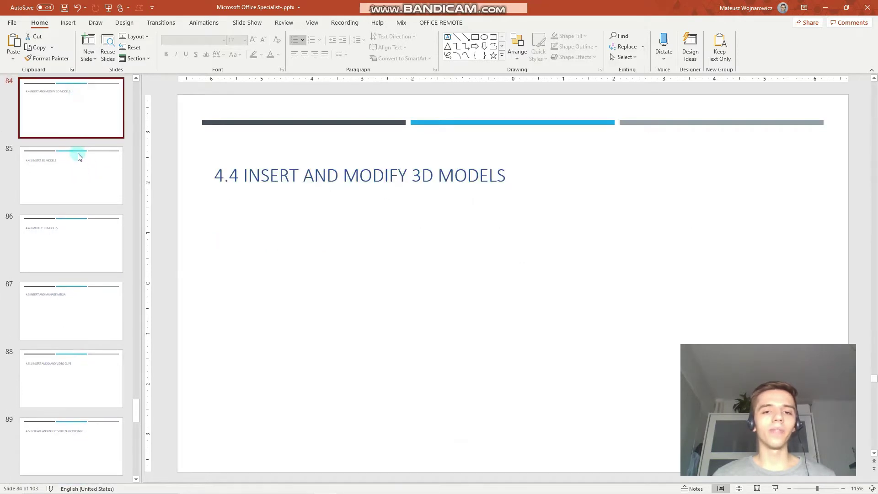
scroll(79, 176, up, 1)
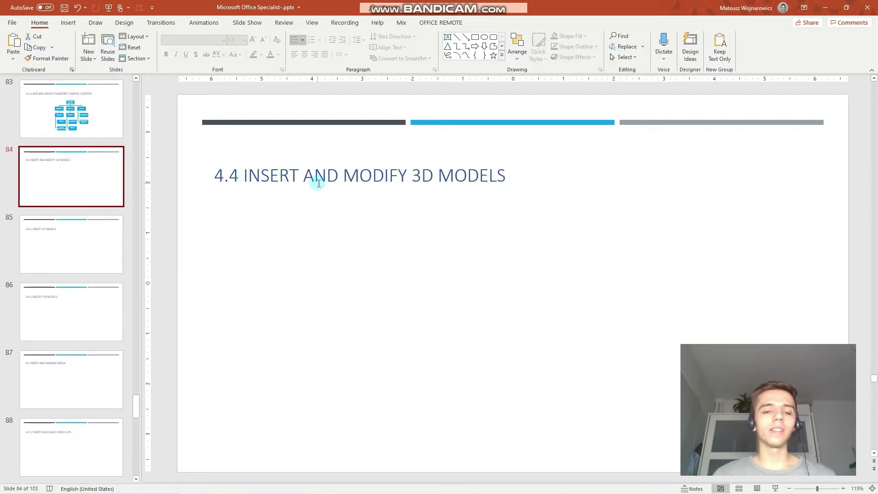
click(85, 240)
click(78, 303)
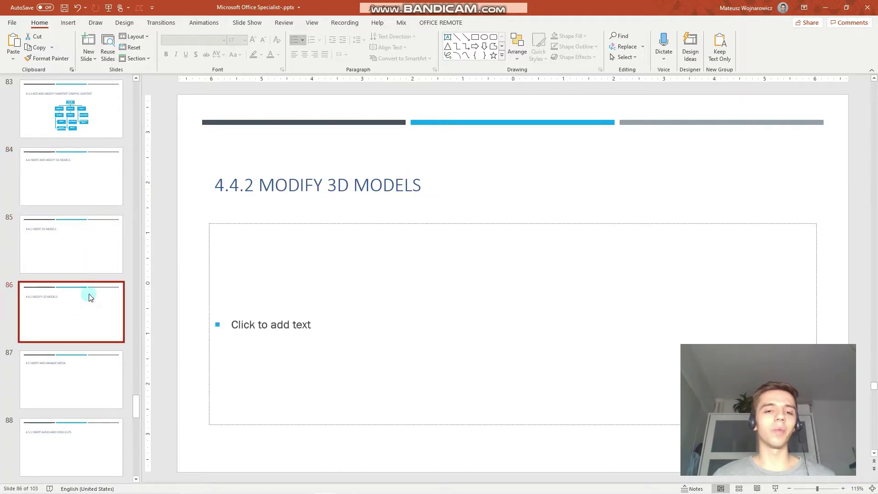
click(77, 264)
click(201, 197)
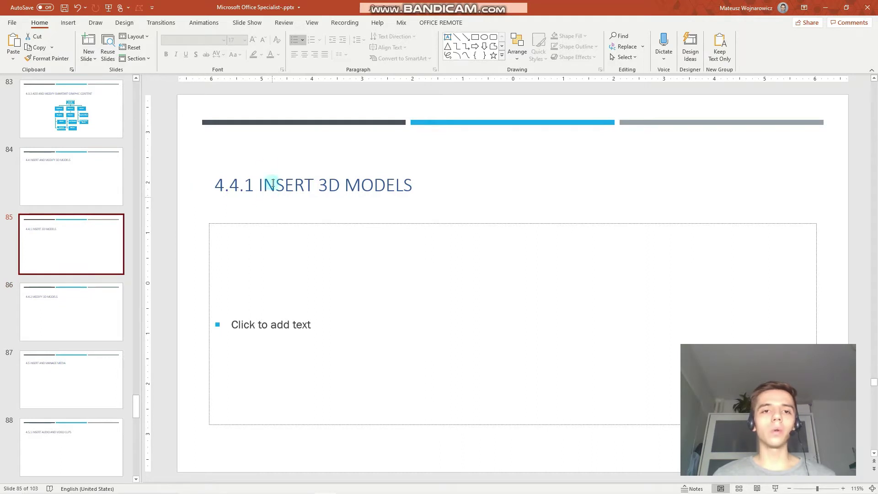
click(70, 22)
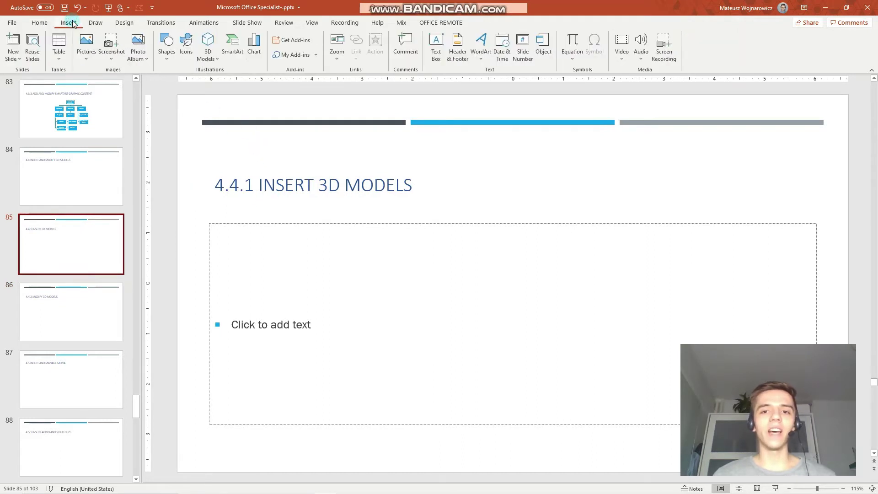
- Insert the Keychain.3mf 3D model from this device onto slide 85
click(212, 59)
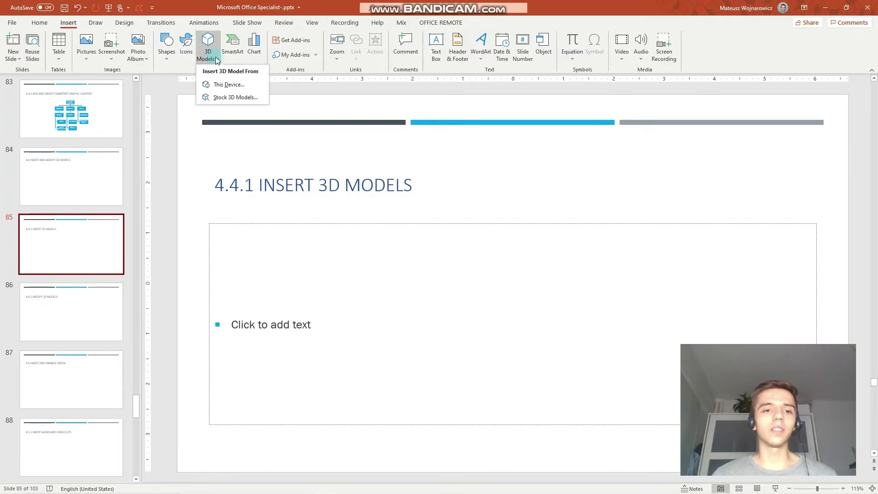
click(227, 86)
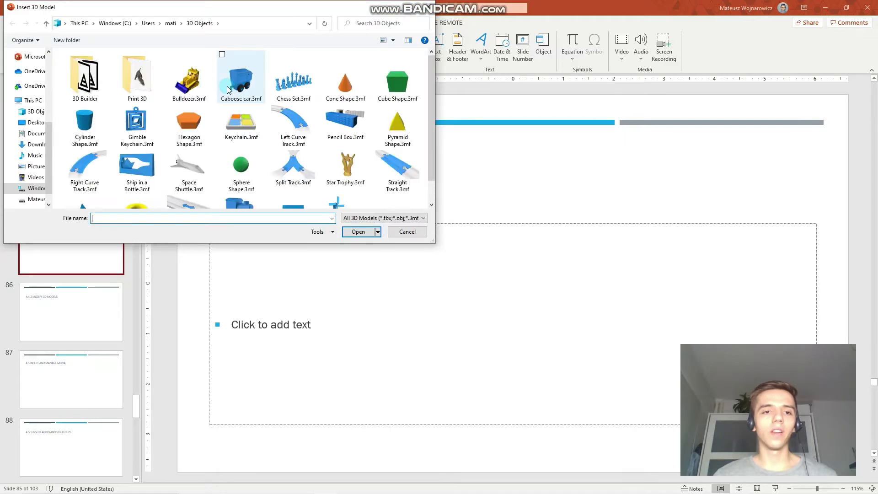
scroll(263, 99, down, 1)
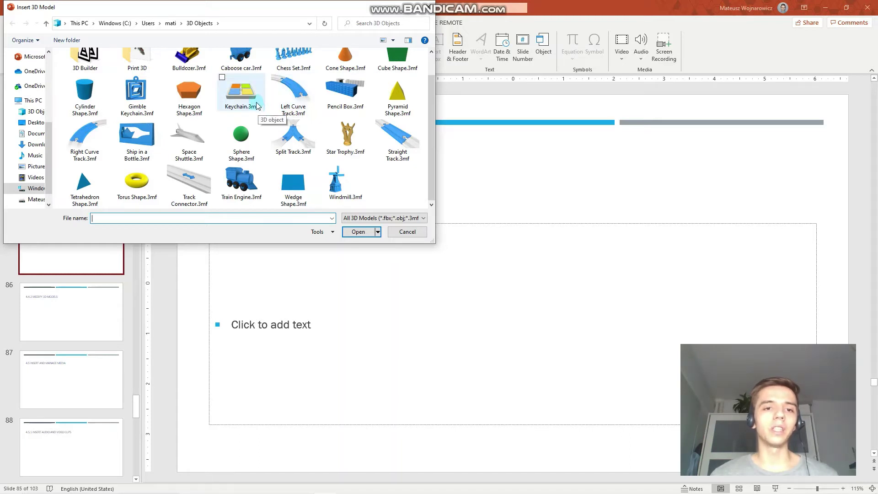
double_click(257, 104)
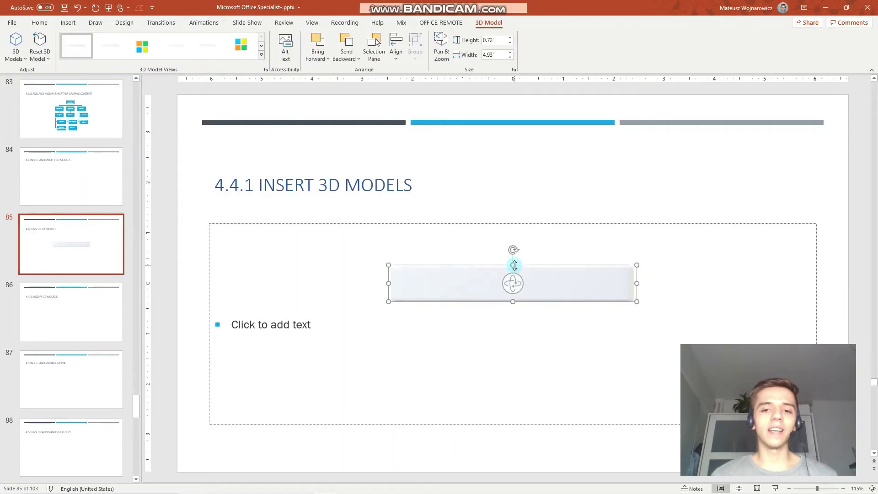
- Tilt the keychain model so its four coloured squares face forward, about 3.05" by 4.88"
drag(510, 295, 510, 323)
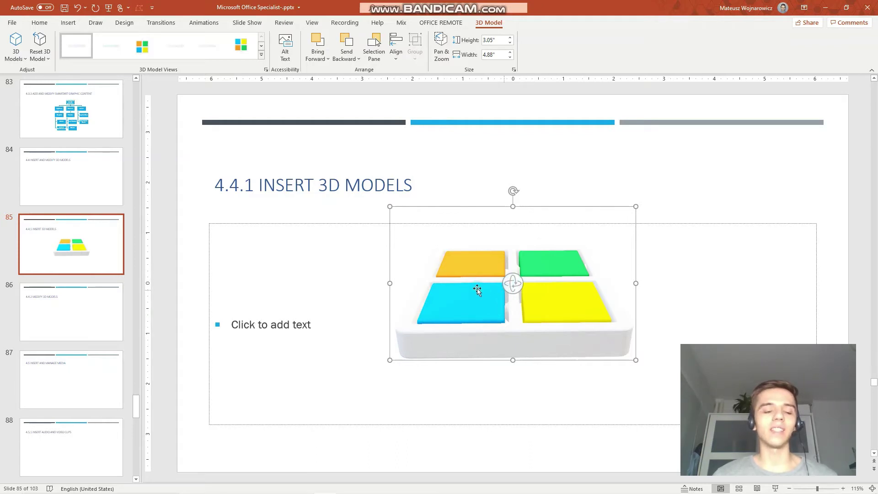
click(100, 301)
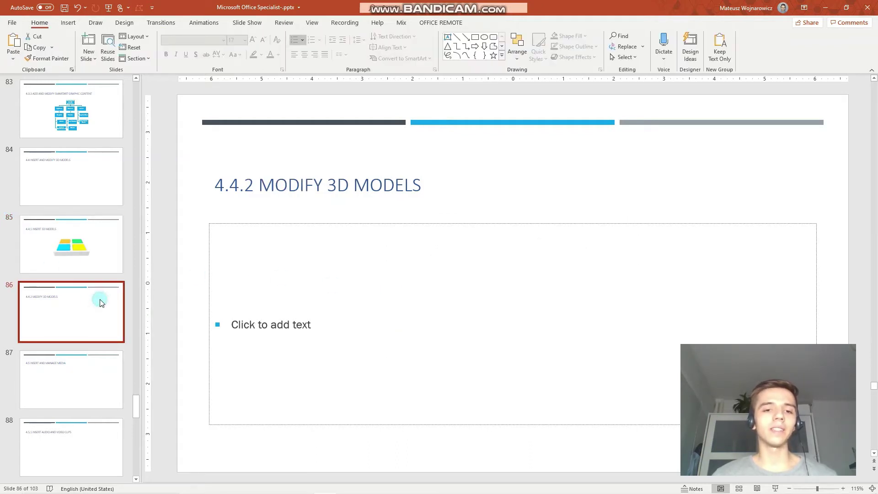
click(89, 255)
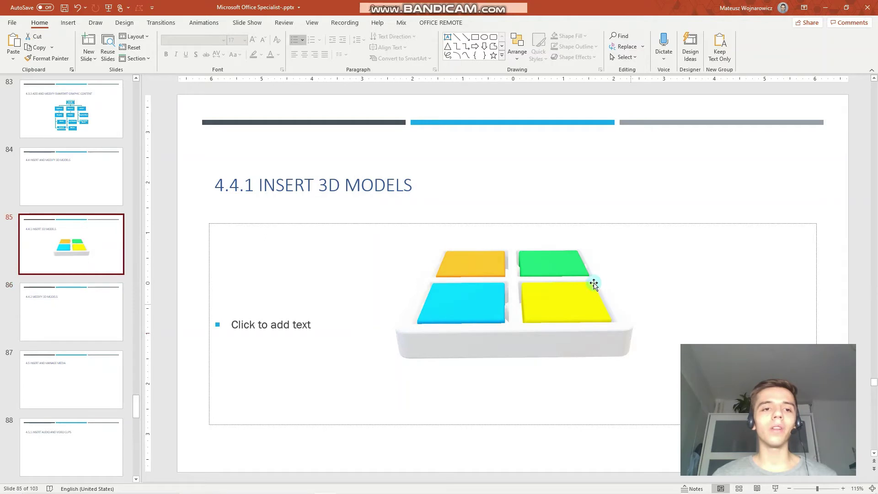
click(544, 291)
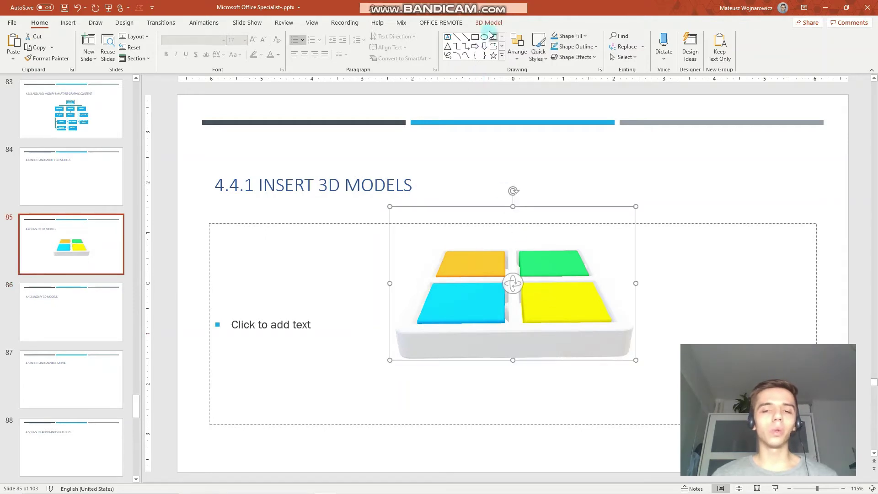
click(491, 23)
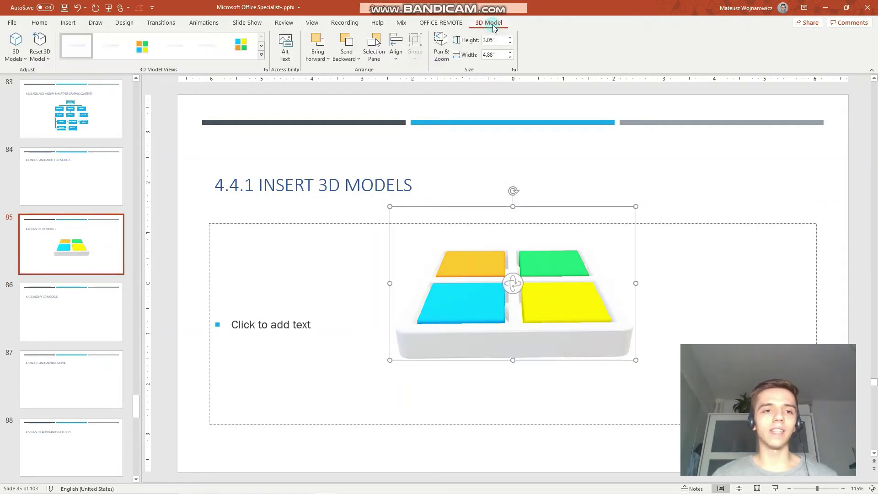
click(261, 54)
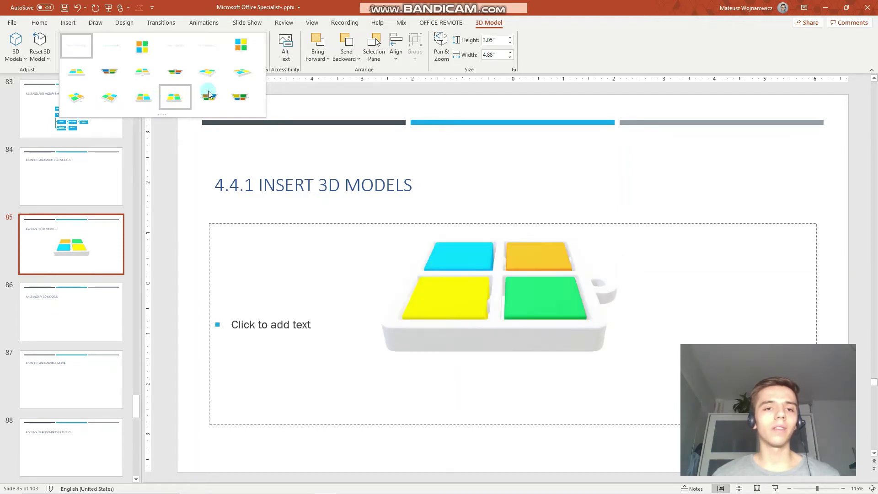
click(293, 73)
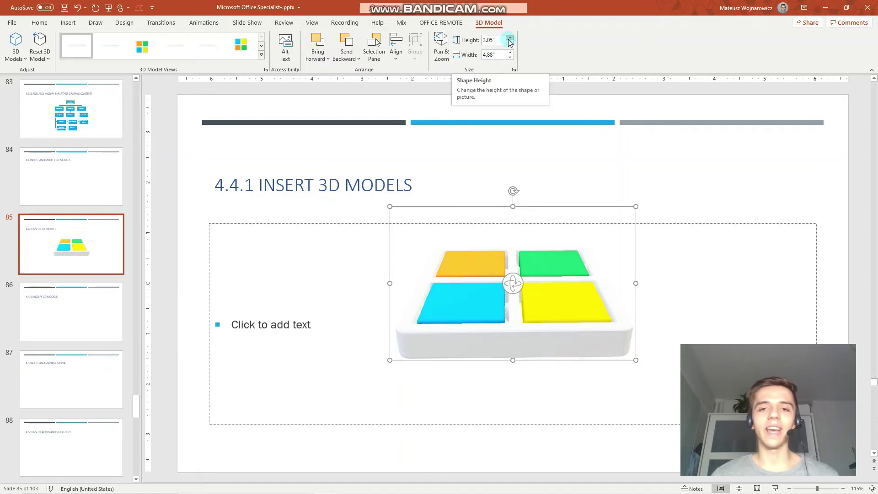
- Show the keychain's Model Rotation settings in Format 3D Model: X 25.9°, Y 0.8°, Z 0.4°
click(514, 69)
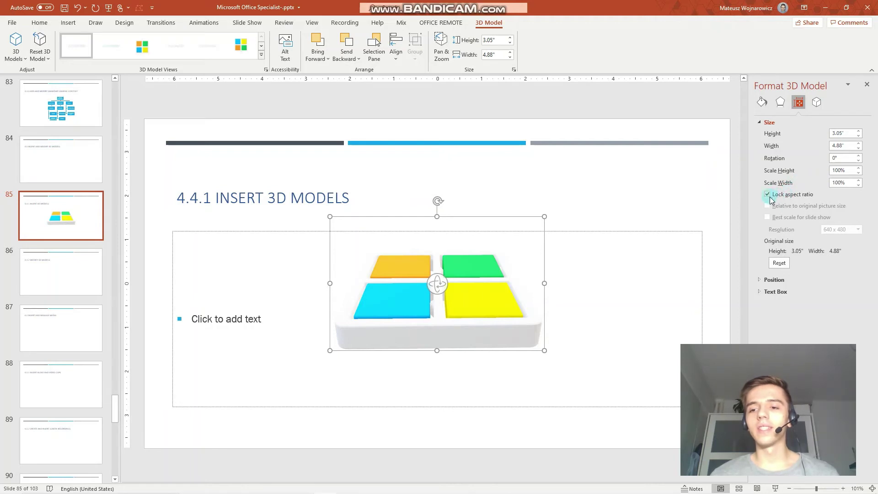
click(817, 104)
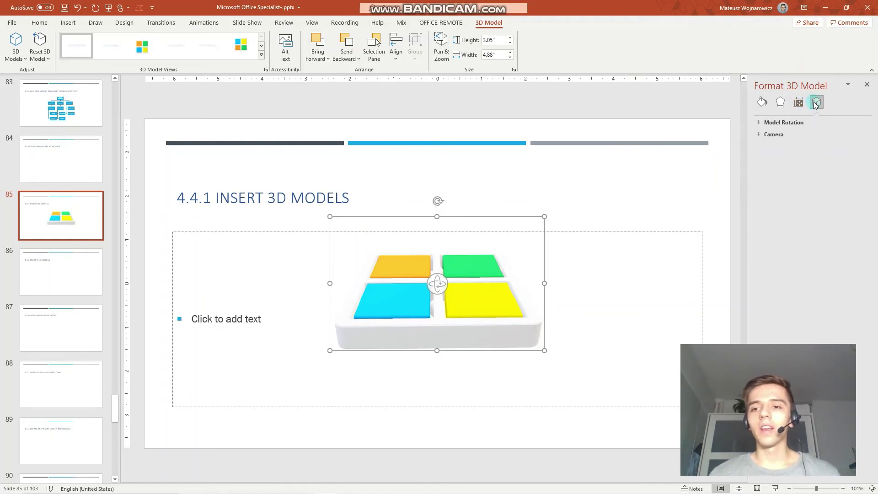
click(784, 124)
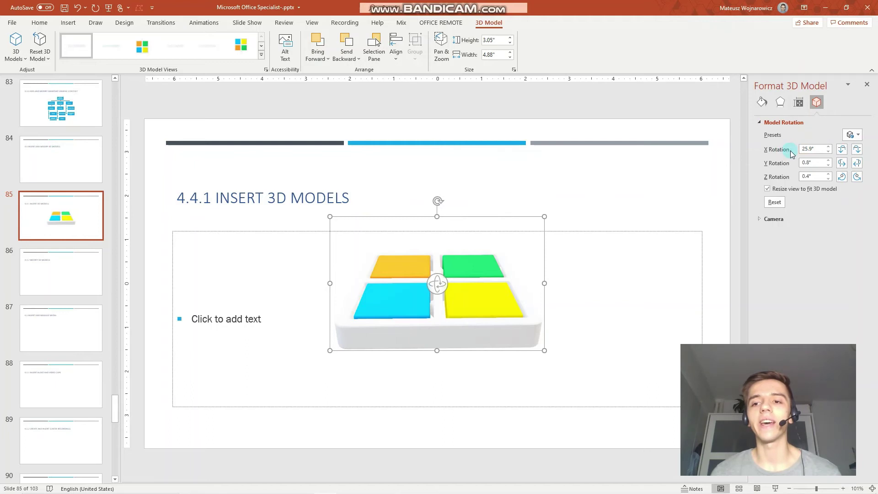
click(805, 154)
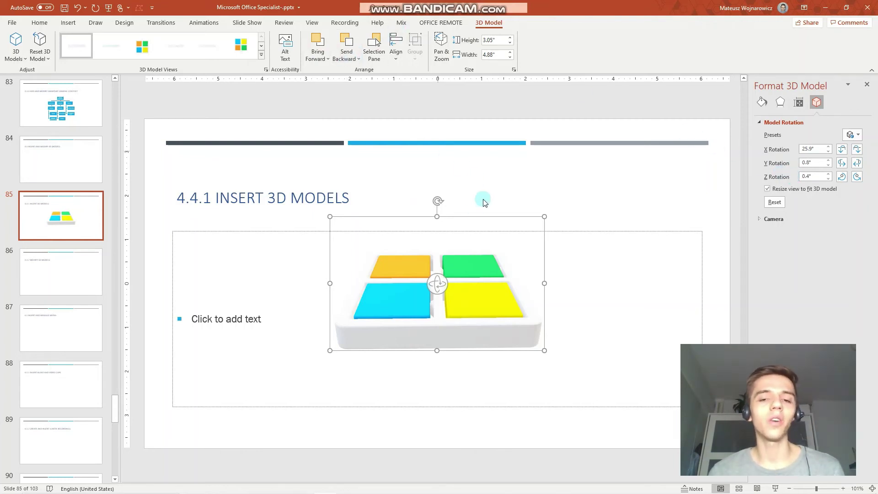
- Reset the keychain model to its 0.72" by 4.93" edge-on view and close the Format 3D Model pane
drag(438, 283, 439, 285)
drag(457, 305, 442, 330)
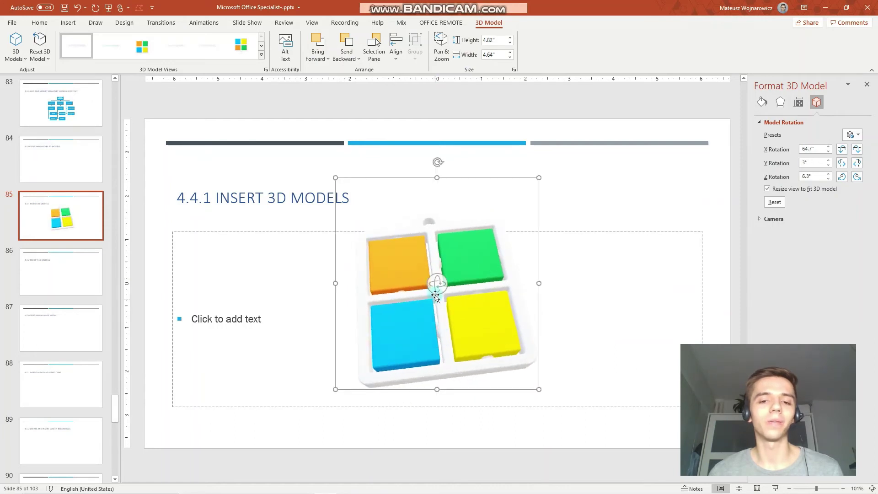
click(39, 41)
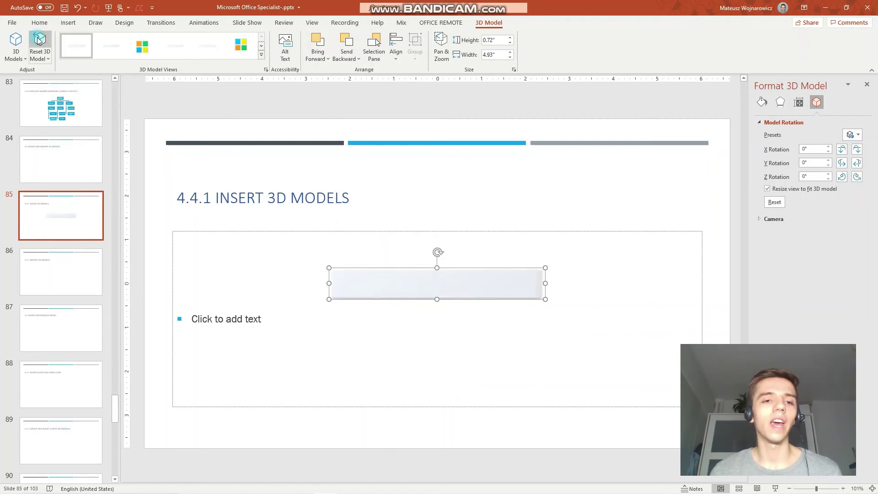
click(867, 85)
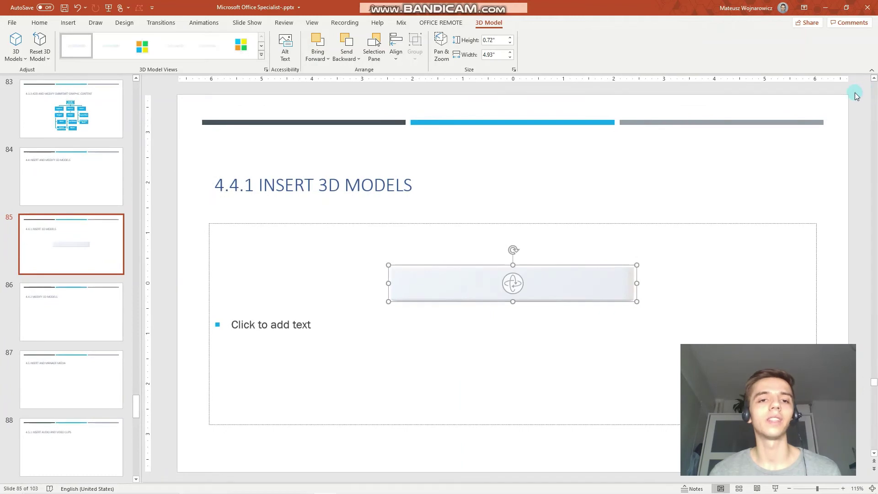
click(285, 64)
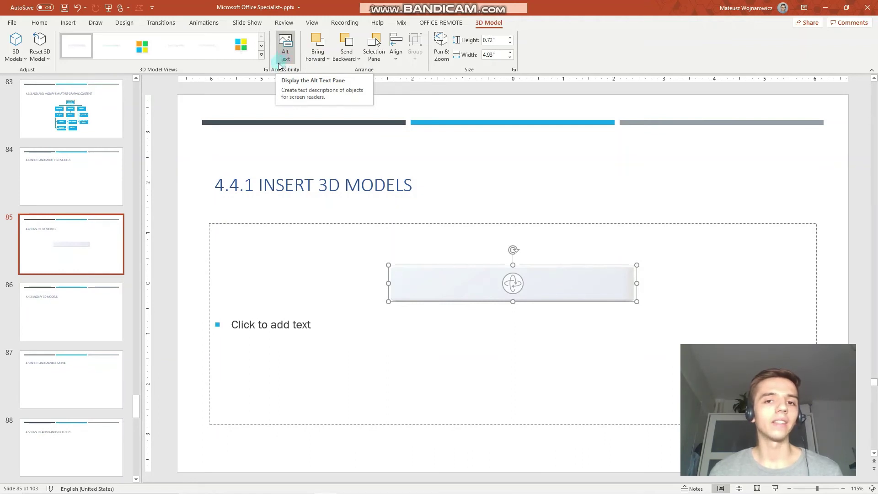
- Use Pan & Zoom to show the whole tray and enlarge the model frame to 4.84" by 9.36"
click(443, 63)
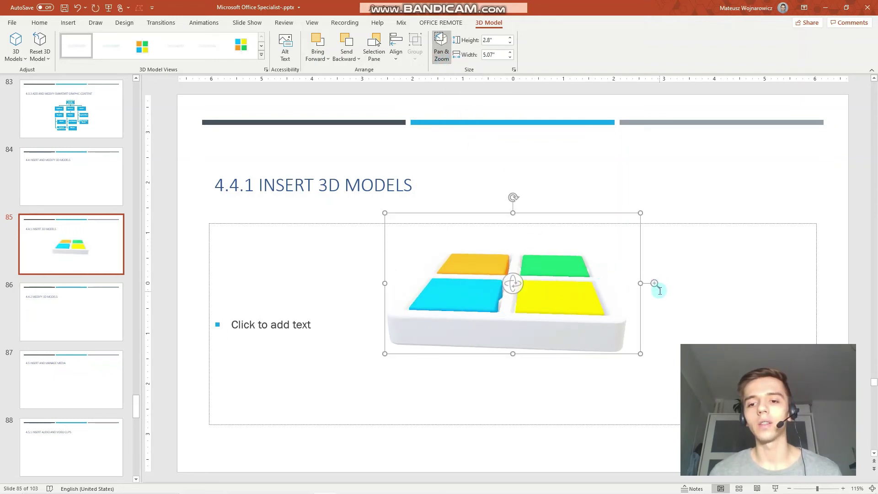
drag(658, 284, 655, 242)
mouse_move(657, 280)
mouse_down()
mouse_move(659, 313)
mouse_move(653, 274)
mouse_up()
drag(384, 355, 288, 401)
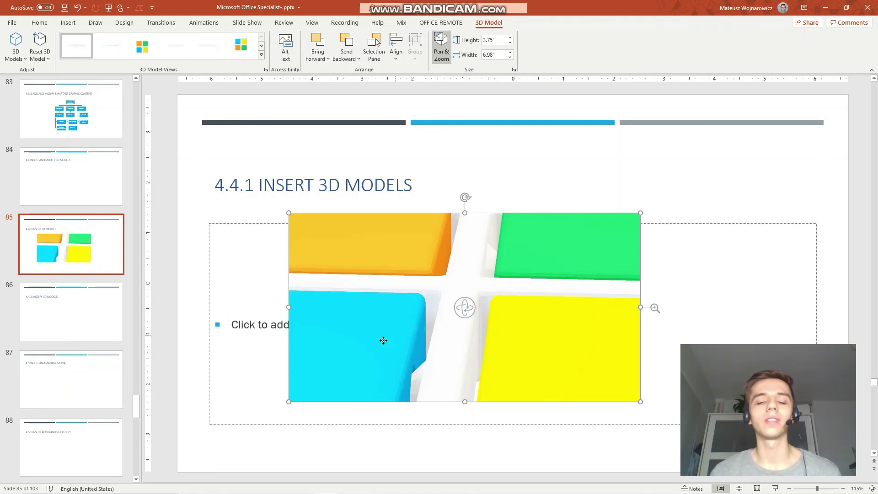
drag(658, 309, 659, 308)
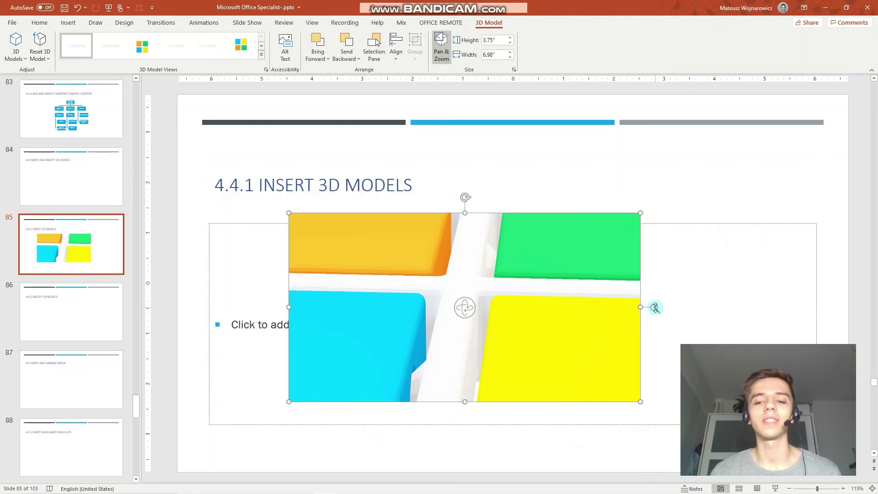
drag(654, 307, 655, 364)
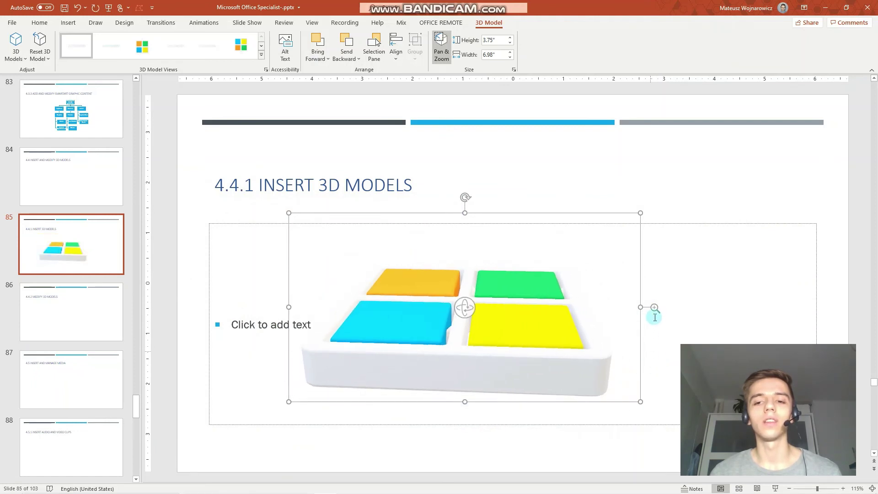
drag(641, 213, 760, 158)
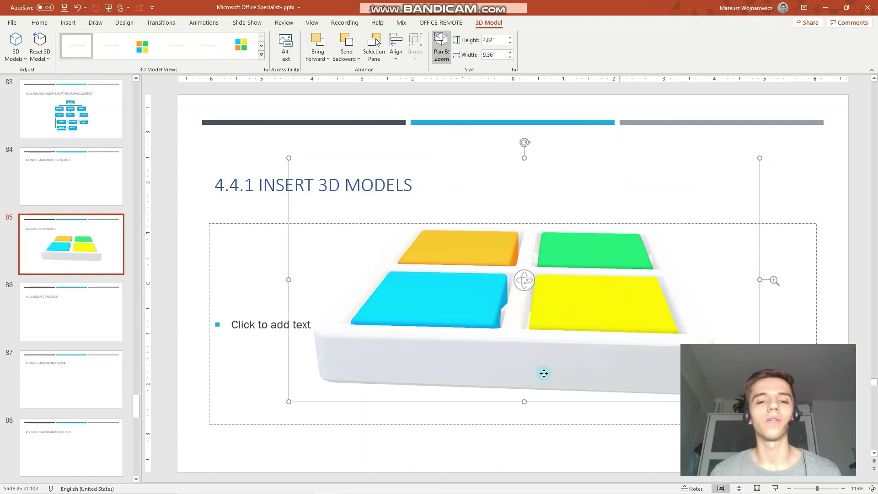